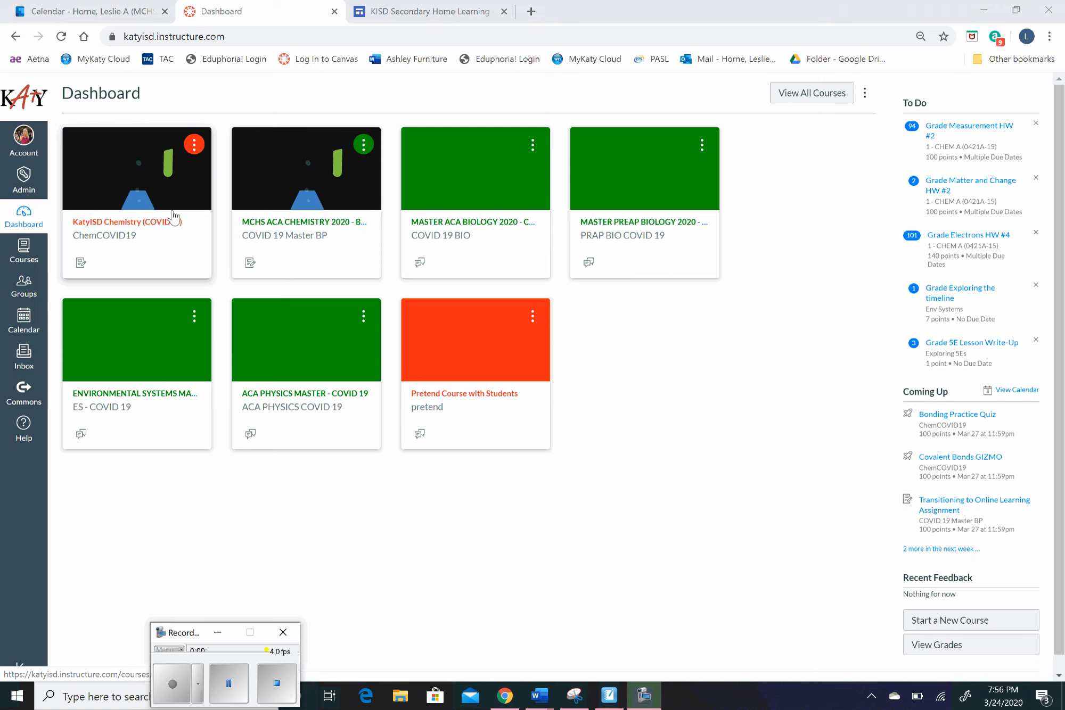
# Open the KatyISD Chemistry (COVID19) course and look through its full quiz list and its modules.
pyautogui.click(173, 216)
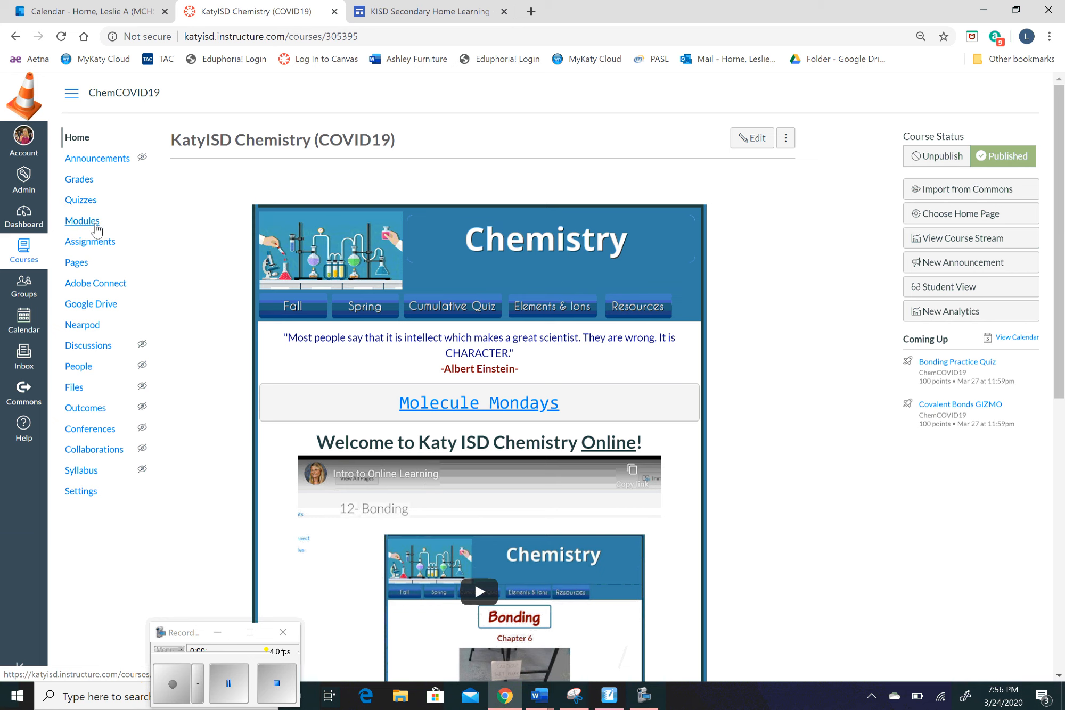
pyautogui.click(91, 201)
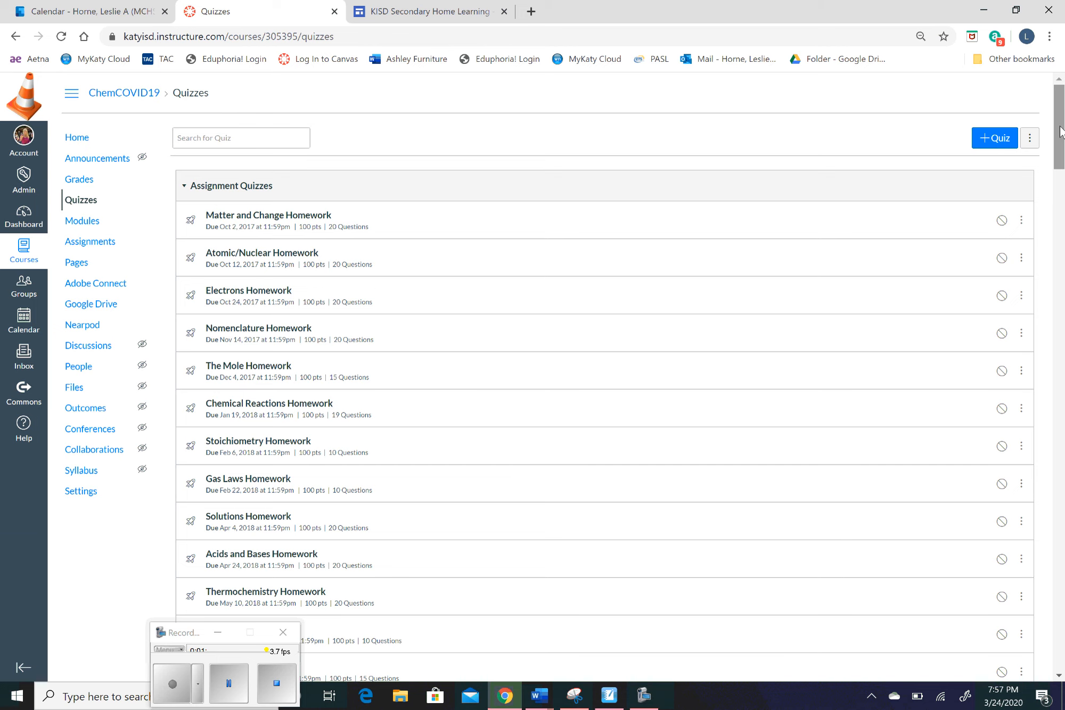
pyautogui.moveTo(1059, 130); pyautogui.dragTo(1061, 391)
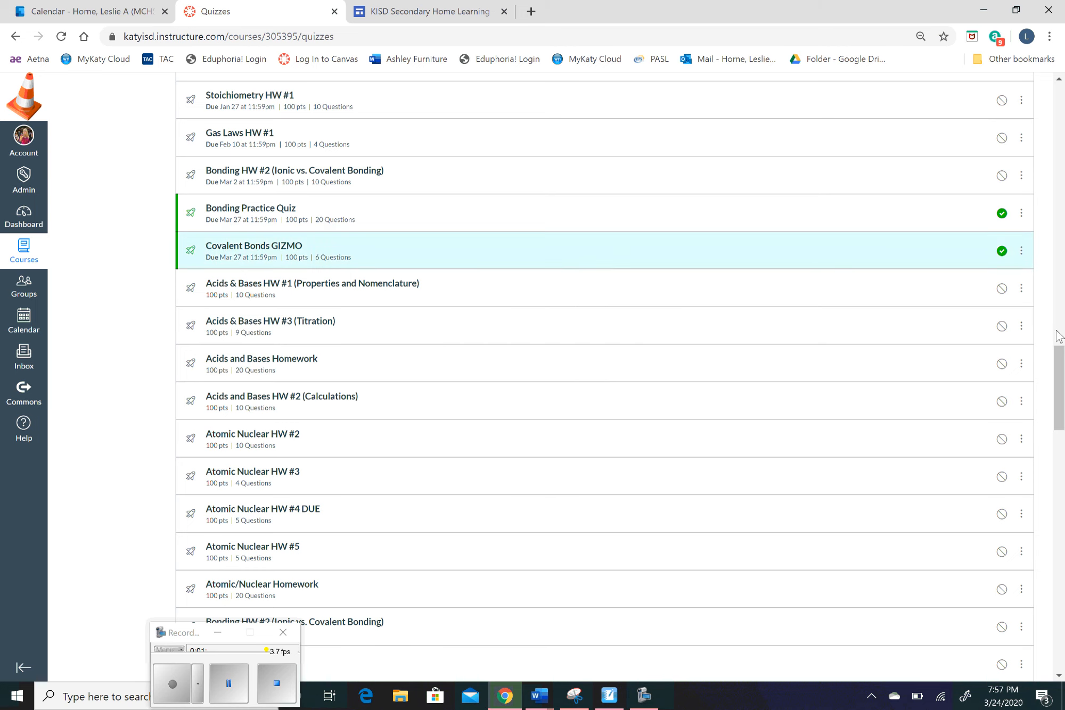
pyautogui.moveTo(1062, 378); pyautogui.dragTo(1063, 633)
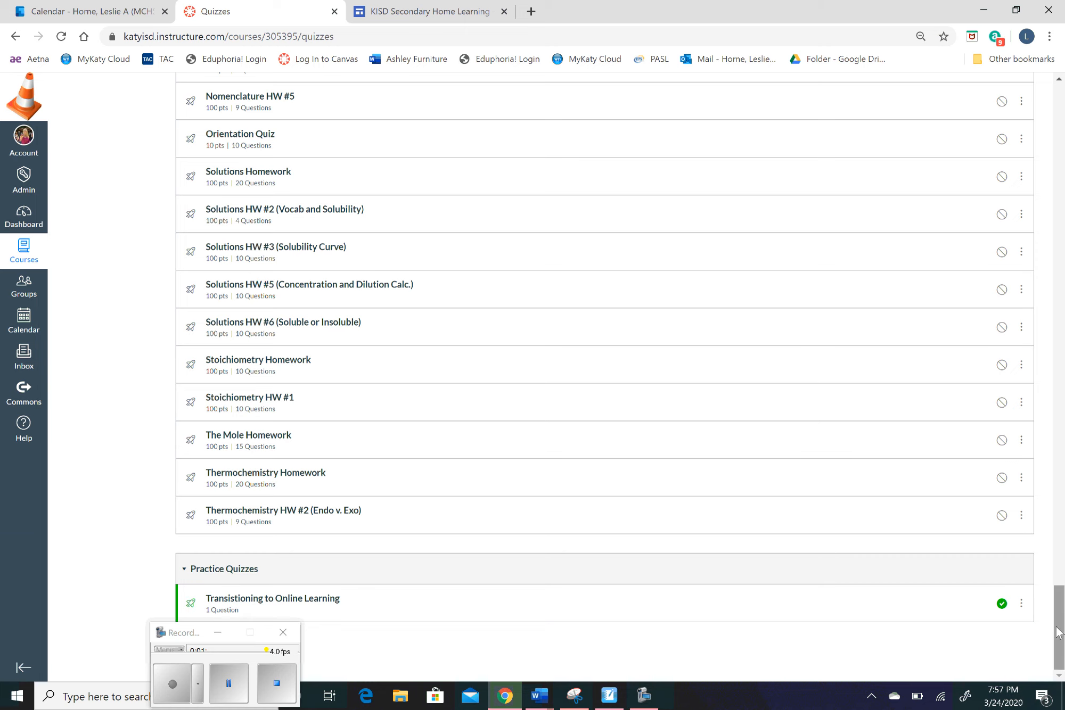
pyautogui.moveTo(1058, 634); pyautogui.dragTo(1062, 358)
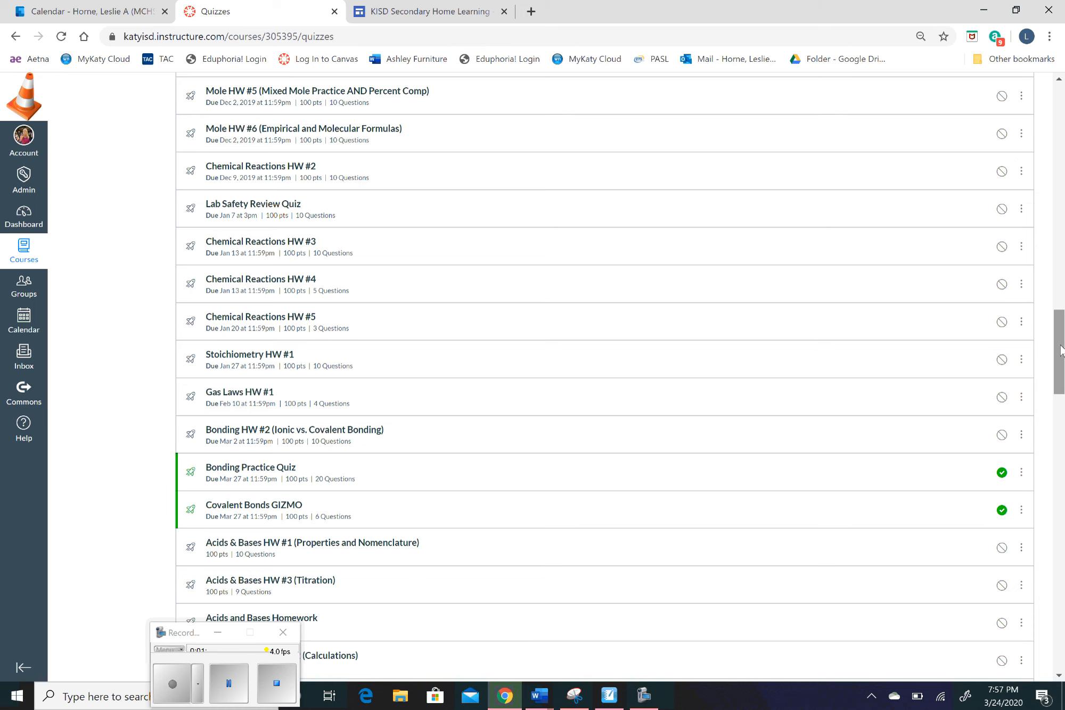
pyautogui.moveTo(1062, 346); pyautogui.dragTo(1059, 106)
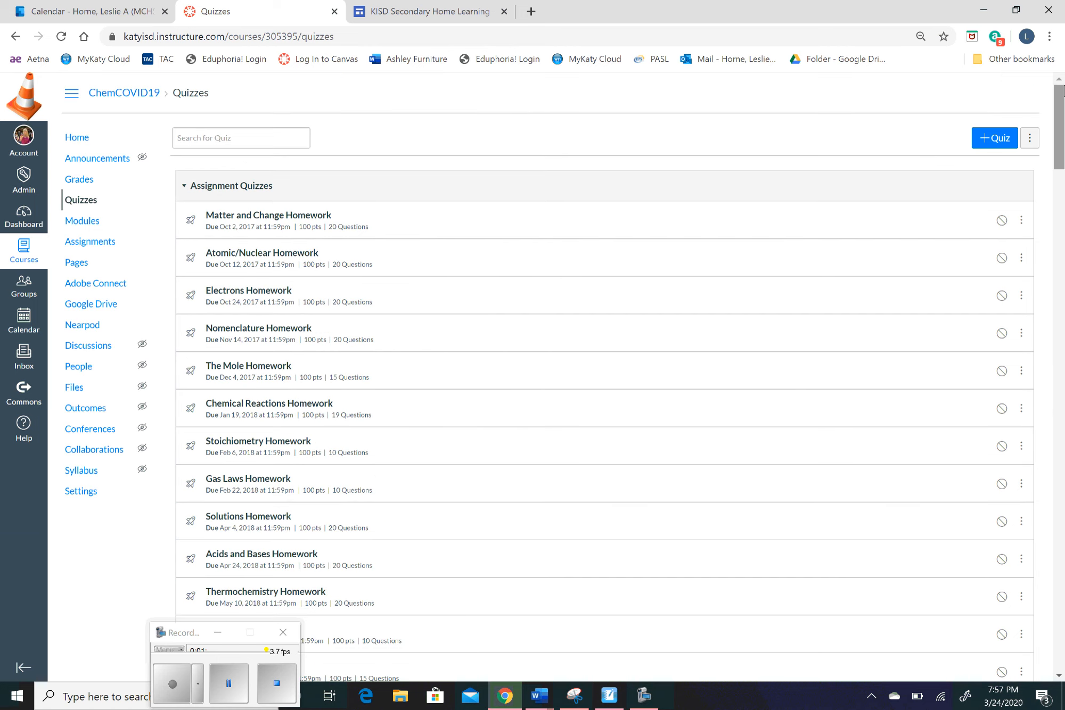
pyautogui.click(83, 223)
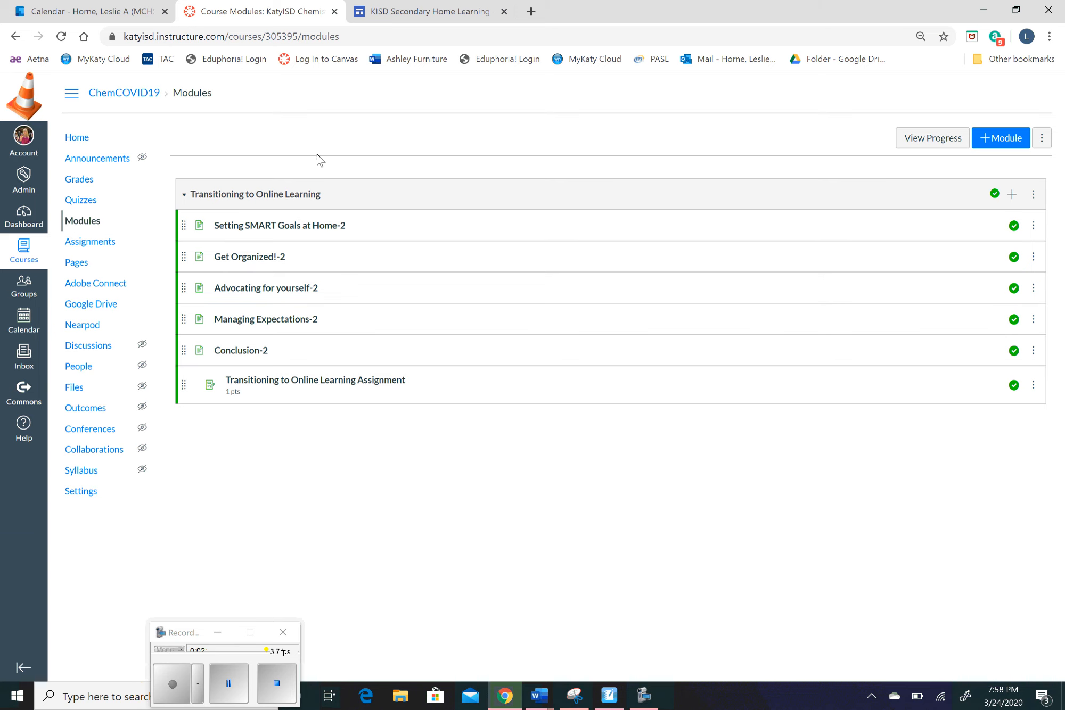
# Return to the dashboard and open the course content import page for Pretend Course with Students.
pyautogui.click(29, 228)
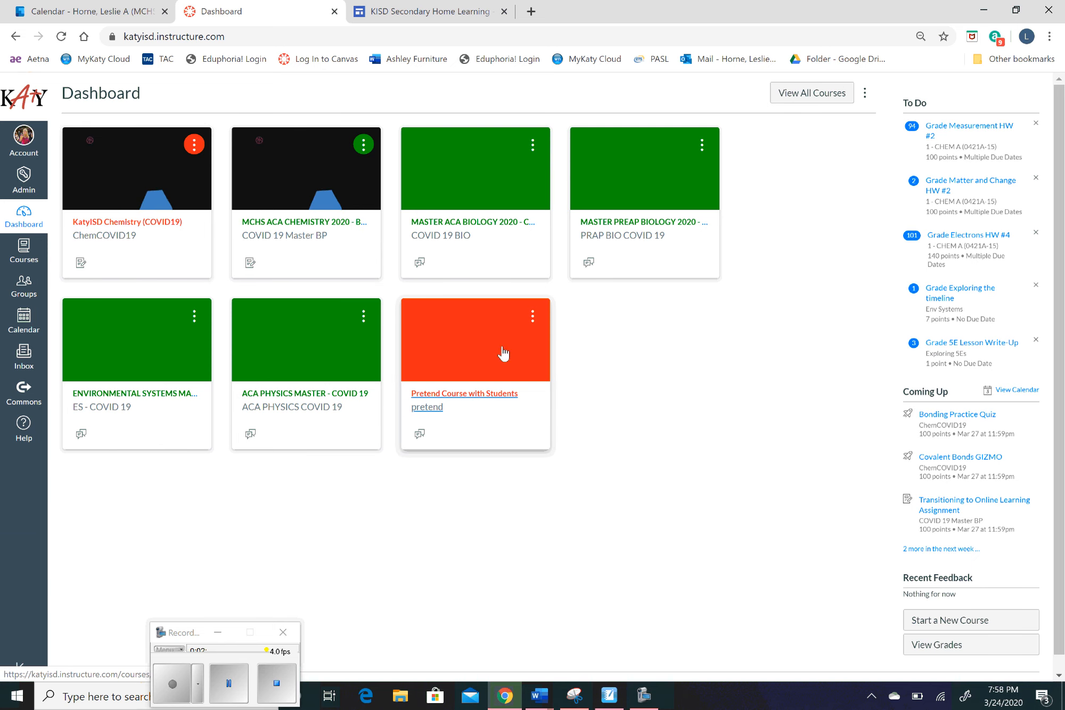
pyautogui.click(415, 397)
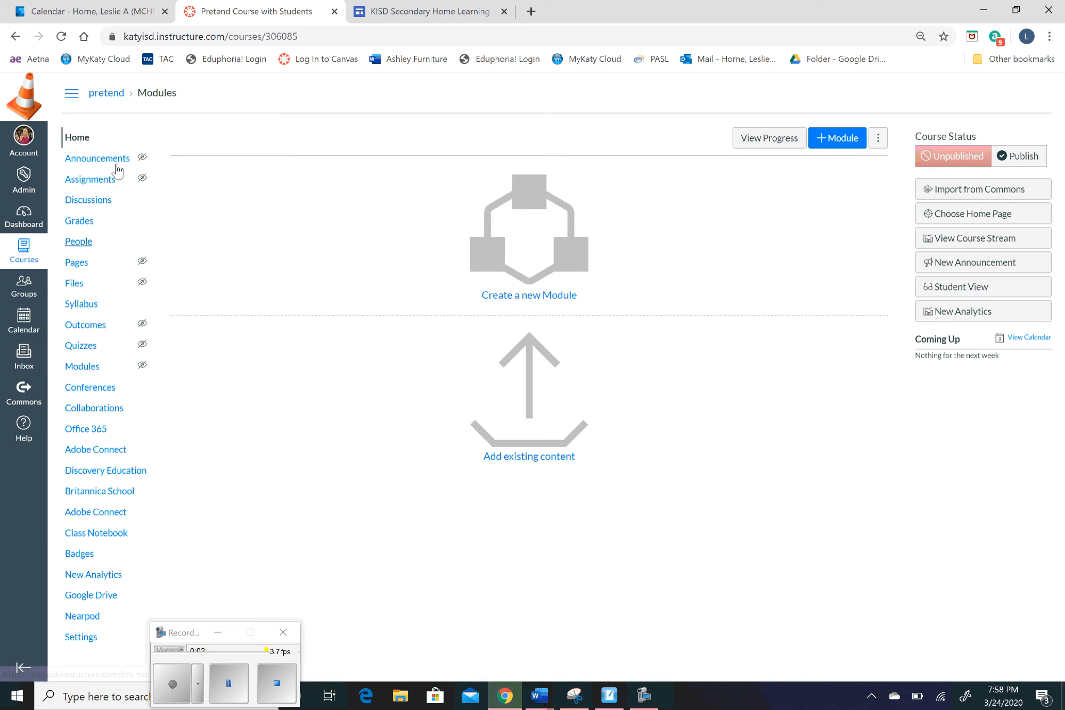
pyautogui.click(93, 642)
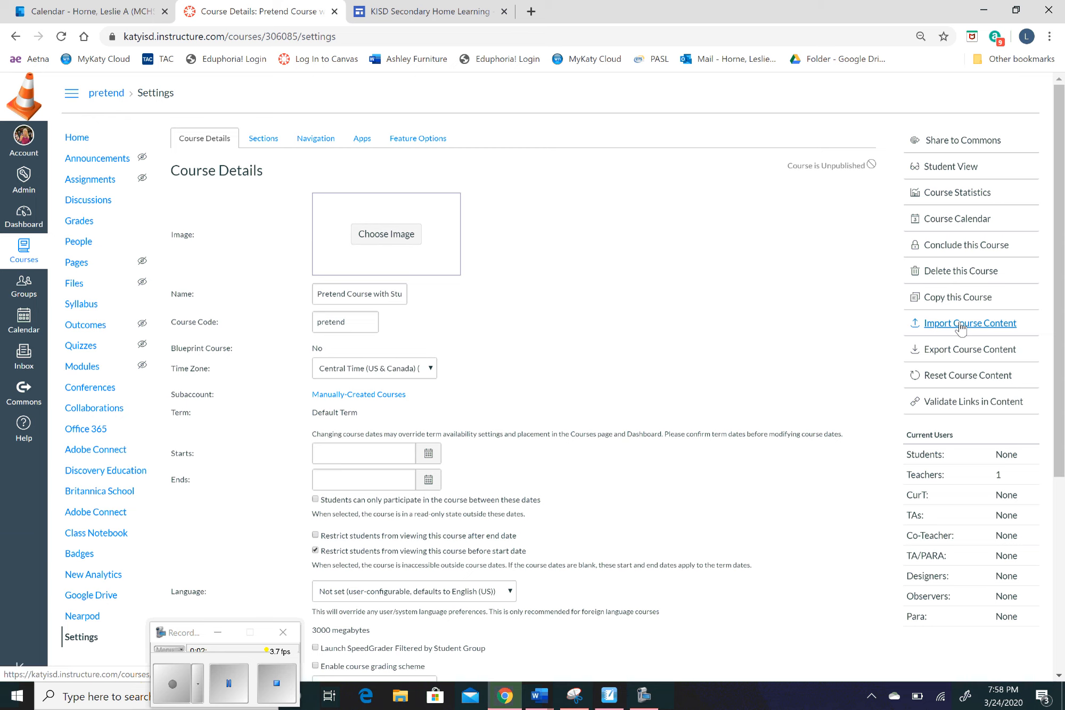
pyautogui.click(961, 326)
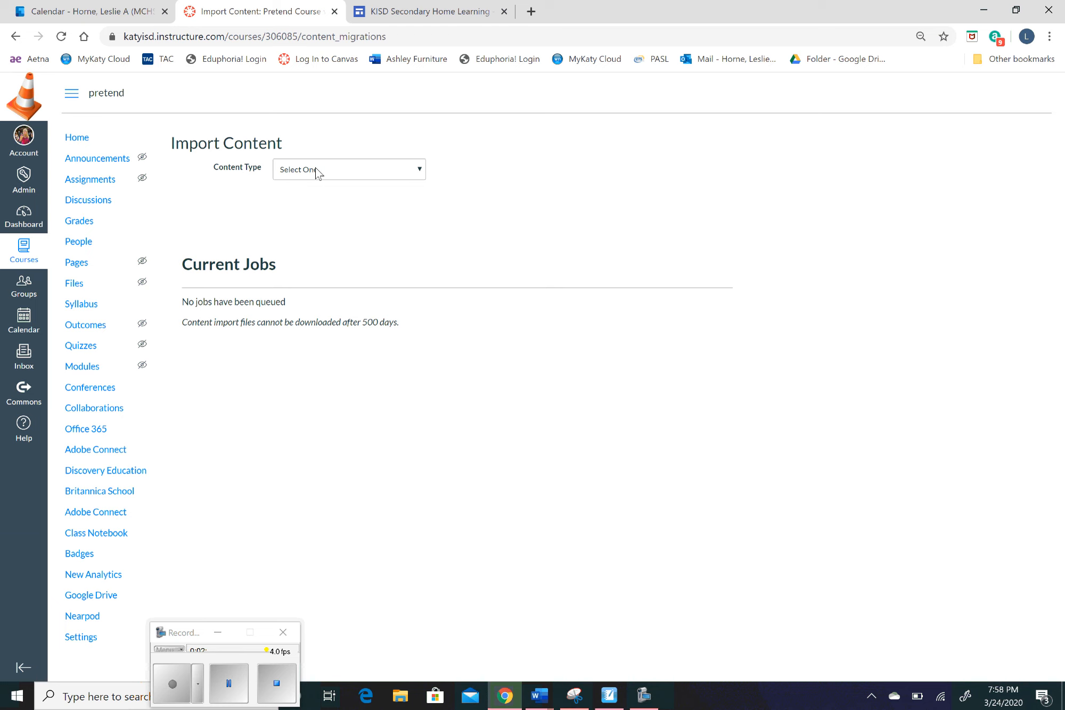
# Set the import to copy a Canvas course, searching for "katyisd chemi" and choosing KatyISD Chemistry (COVID19) as the source.
pyautogui.click(336, 175)
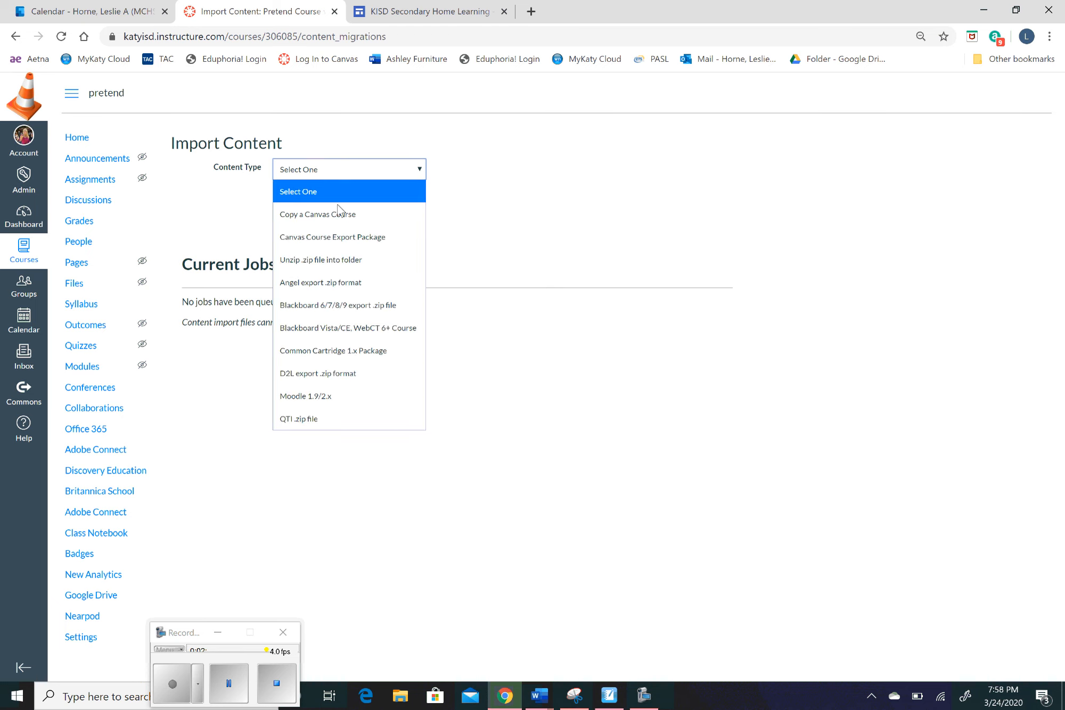
pyautogui.click(339, 213)
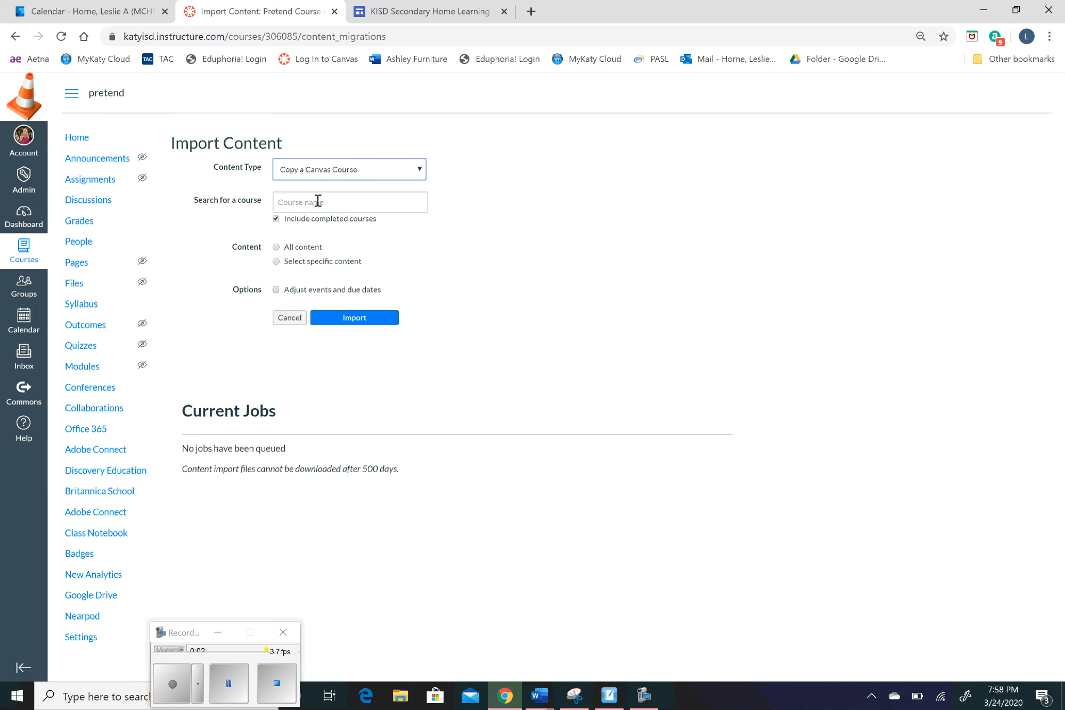
pyautogui.click(317, 201)
pyautogui.write('kat')
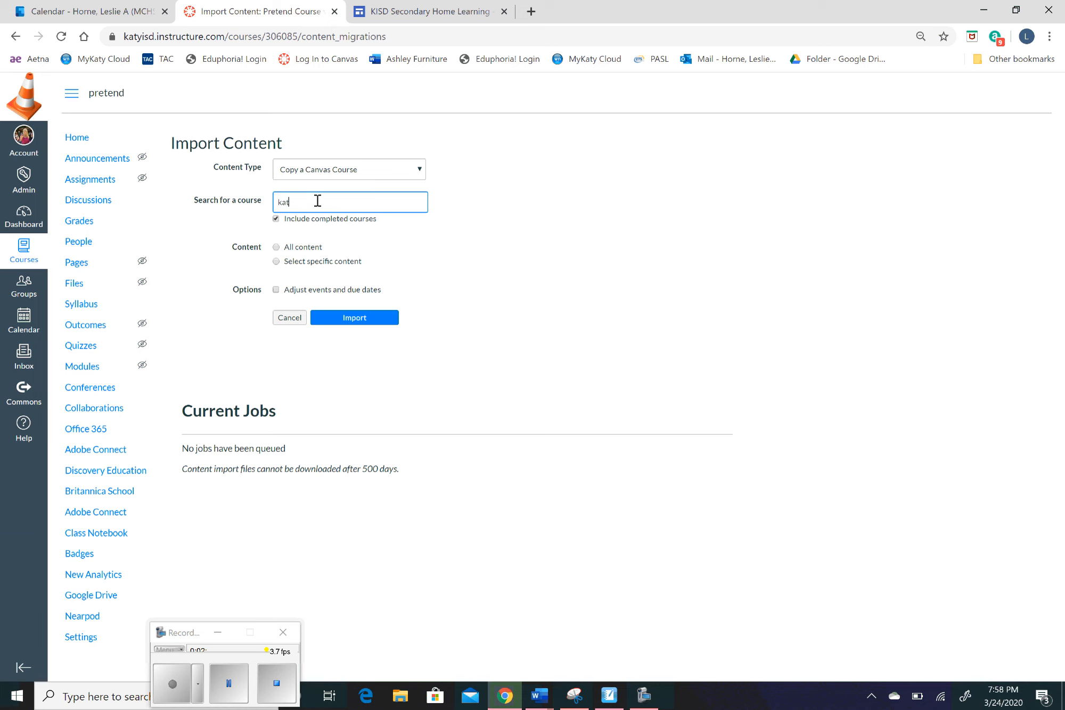
pyautogui.write('yisd chemi')
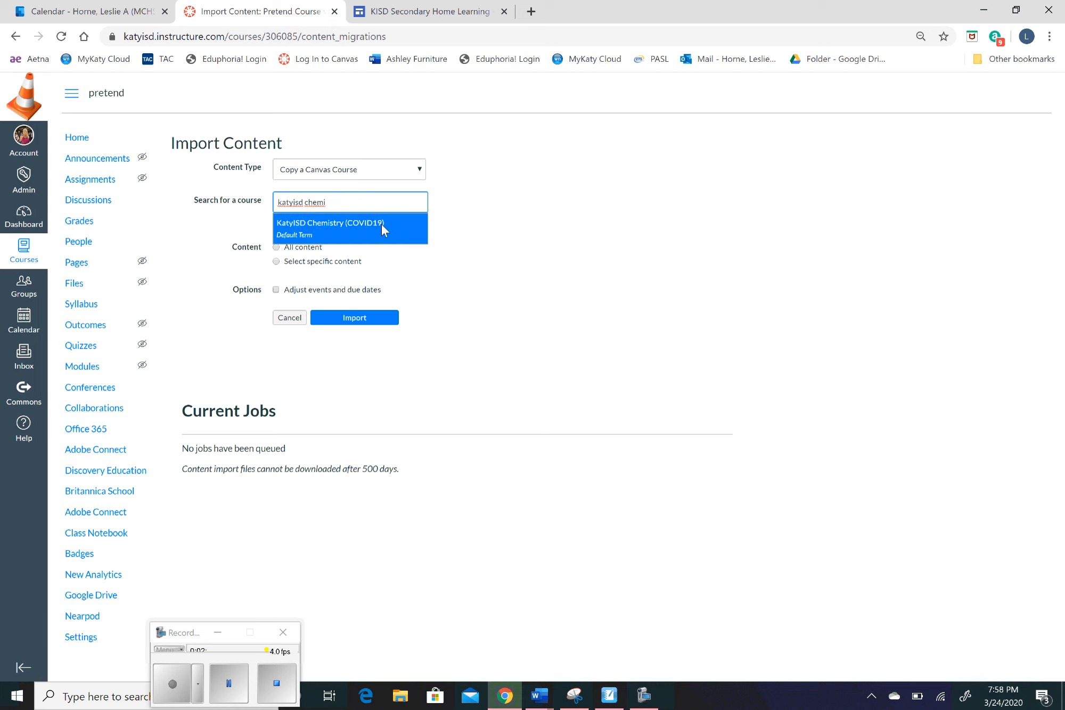
pyautogui.click(381, 224)
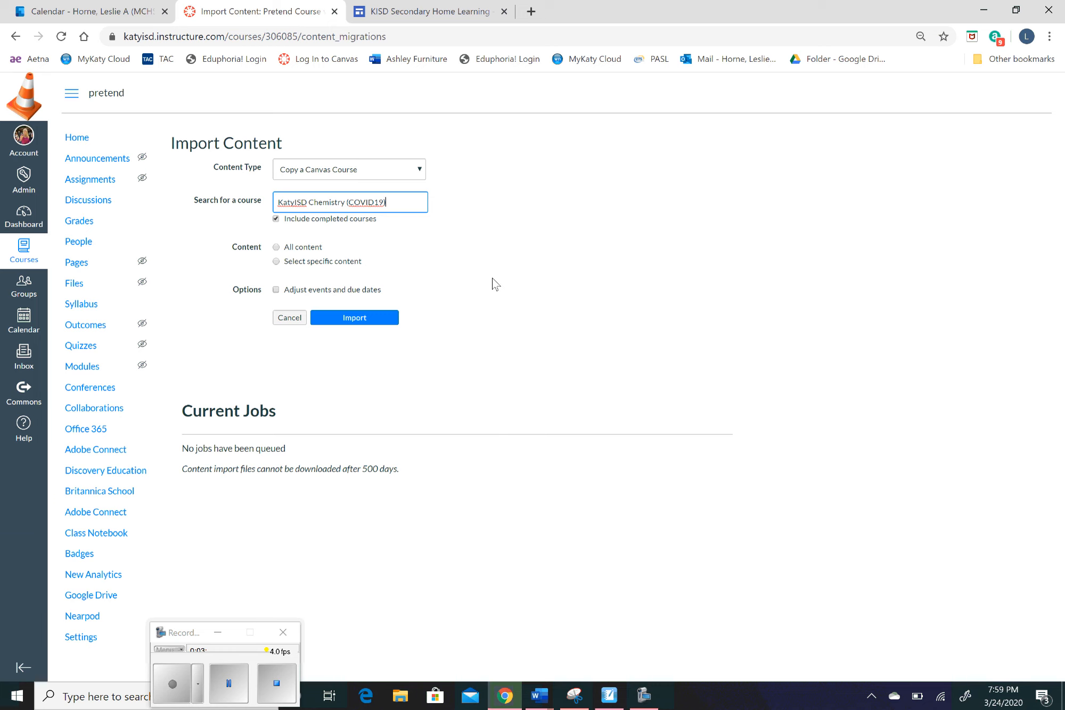
# Start the import with specific content and select only the Quizzes category to copy.
pyautogui.click(282, 266)
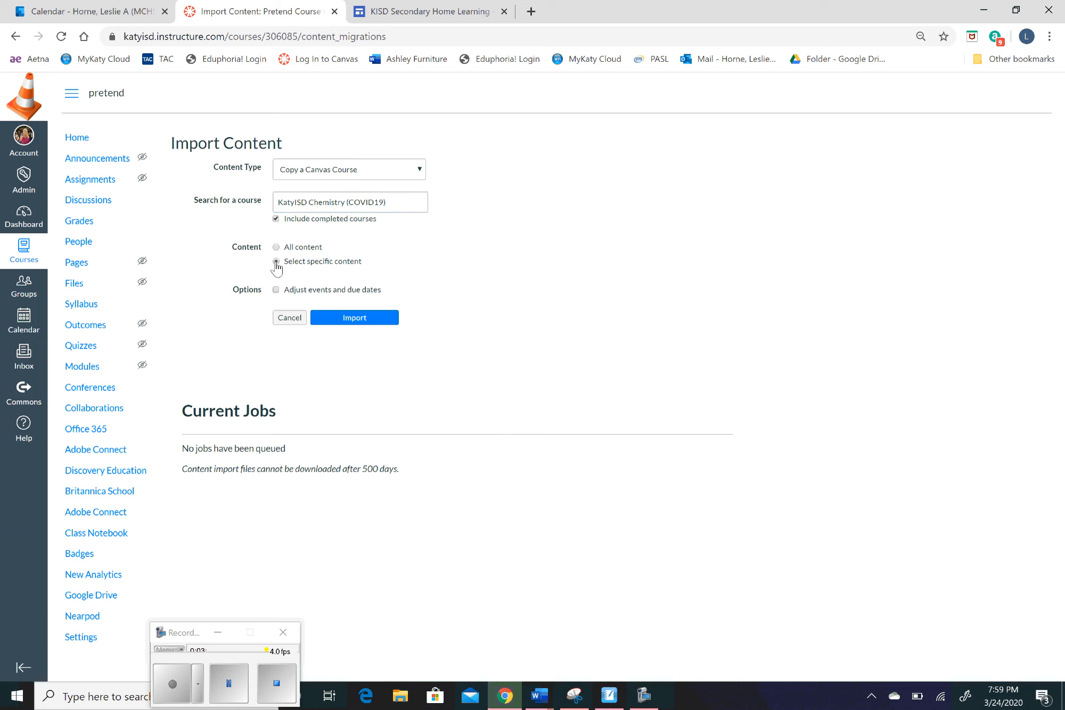
pyautogui.click(357, 319)
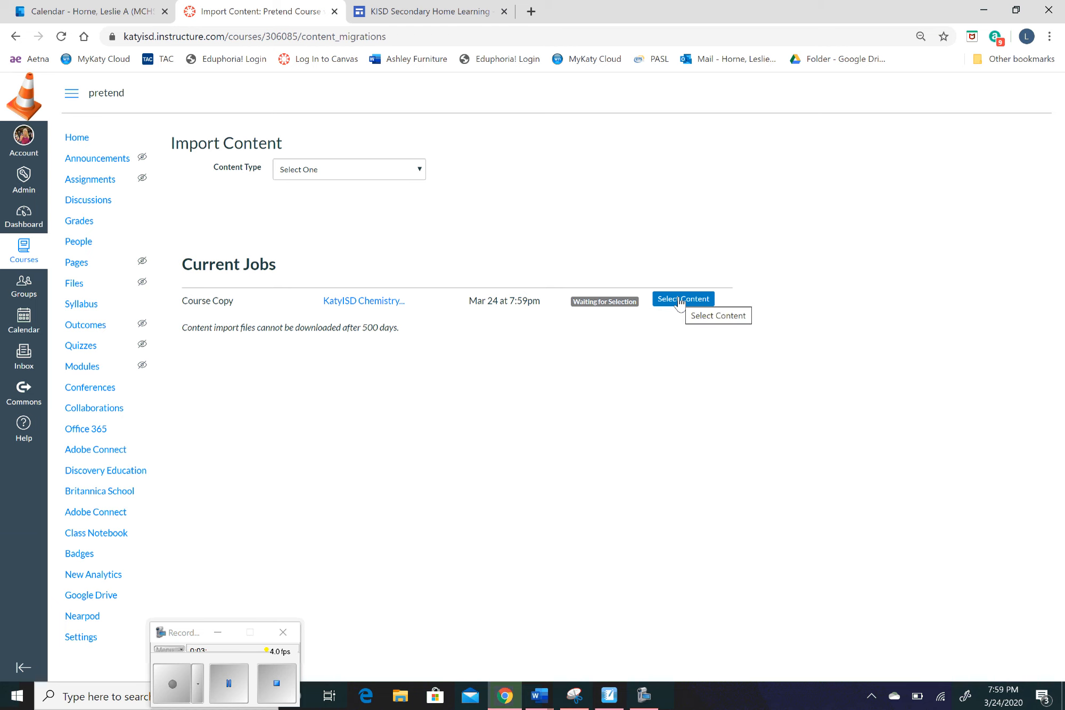
pyautogui.click(679, 300)
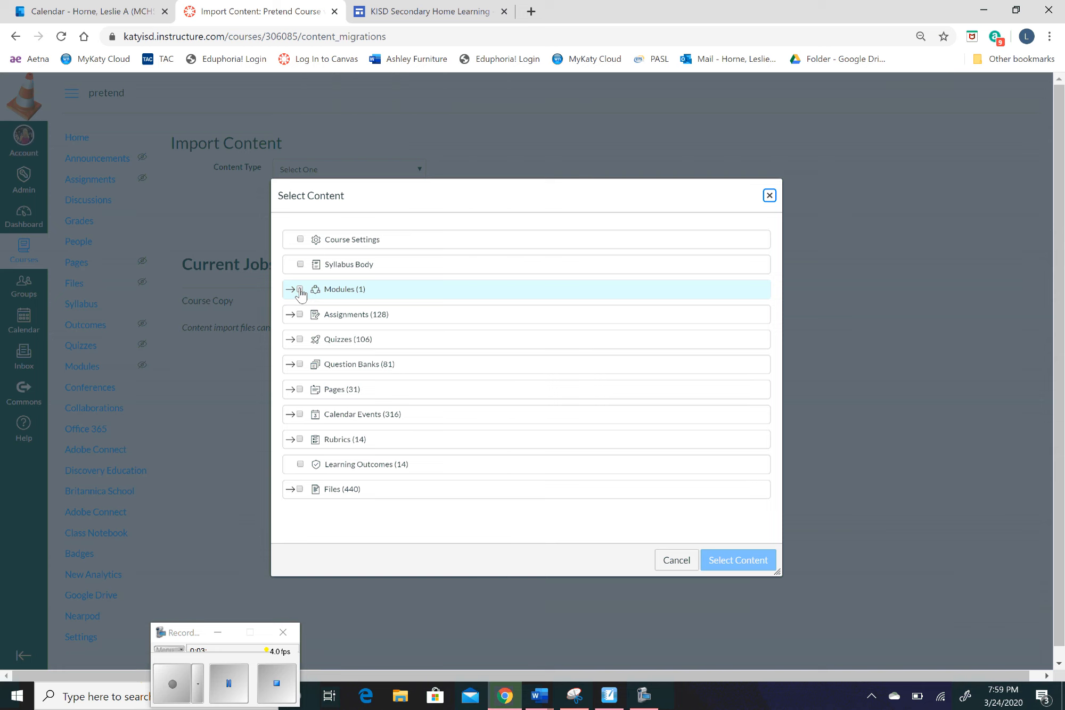
pyautogui.click(299, 340)
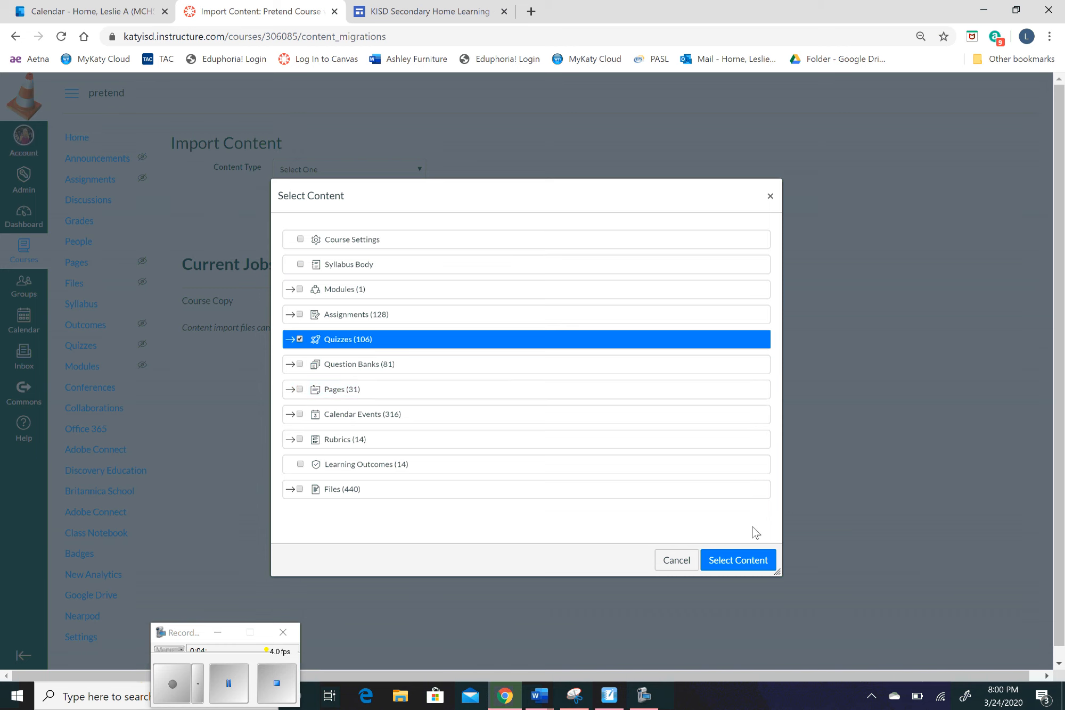
pyautogui.click(739, 556)
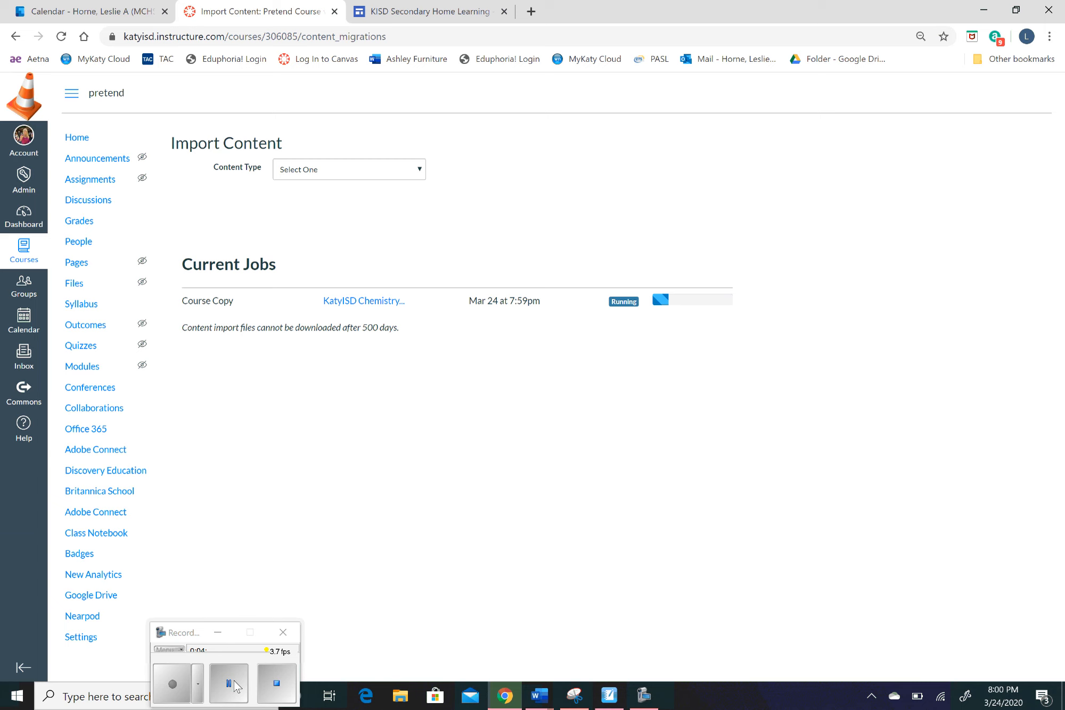
pyautogui.click(228, 683)
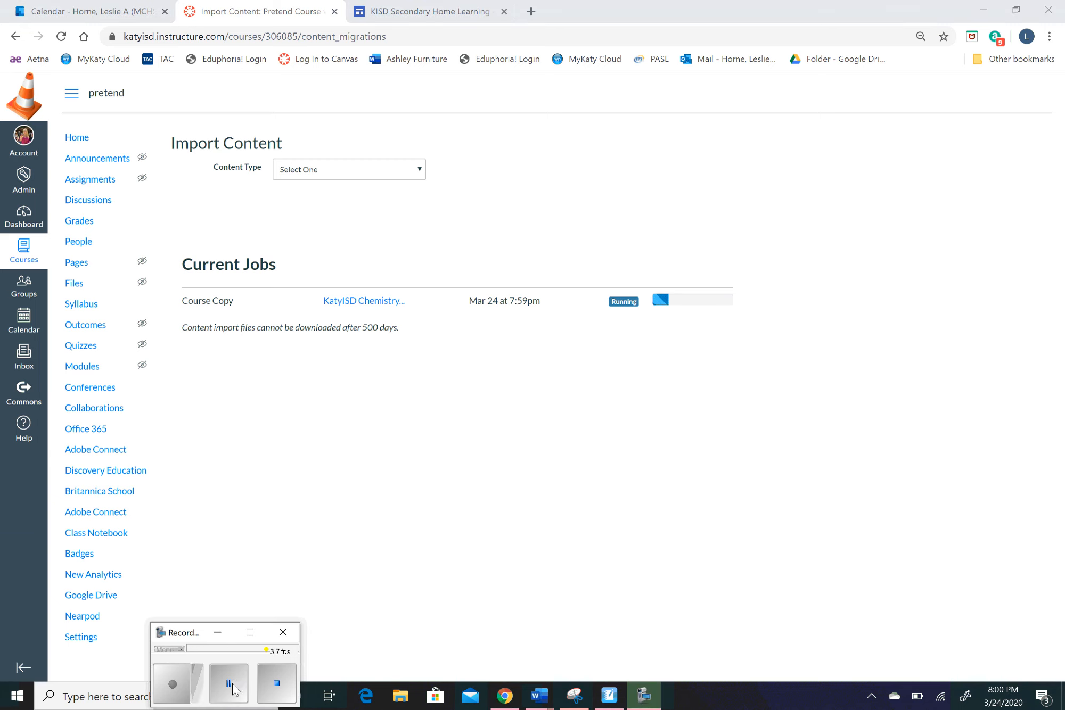
pyautogui.click(176, 686)
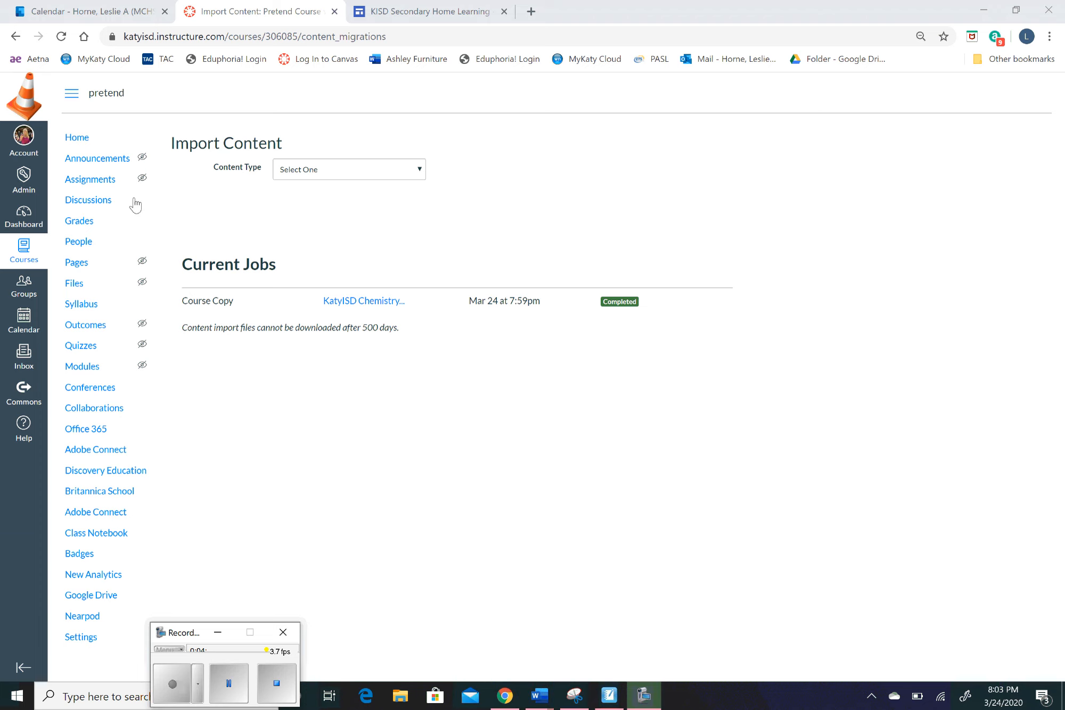
# Open the quiz list of Pretend Course with Students and look through the imported quizzes for Bonding Practice Quiz.
pyautogui.click(82, 144)
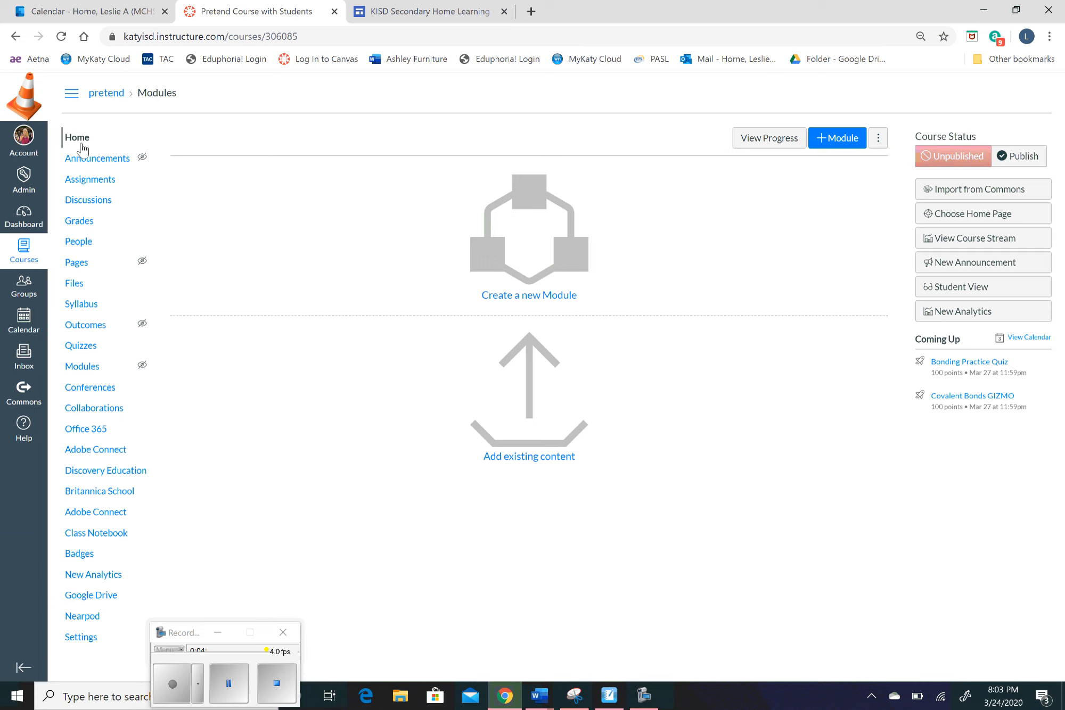
pyautogui.click(85, 352)
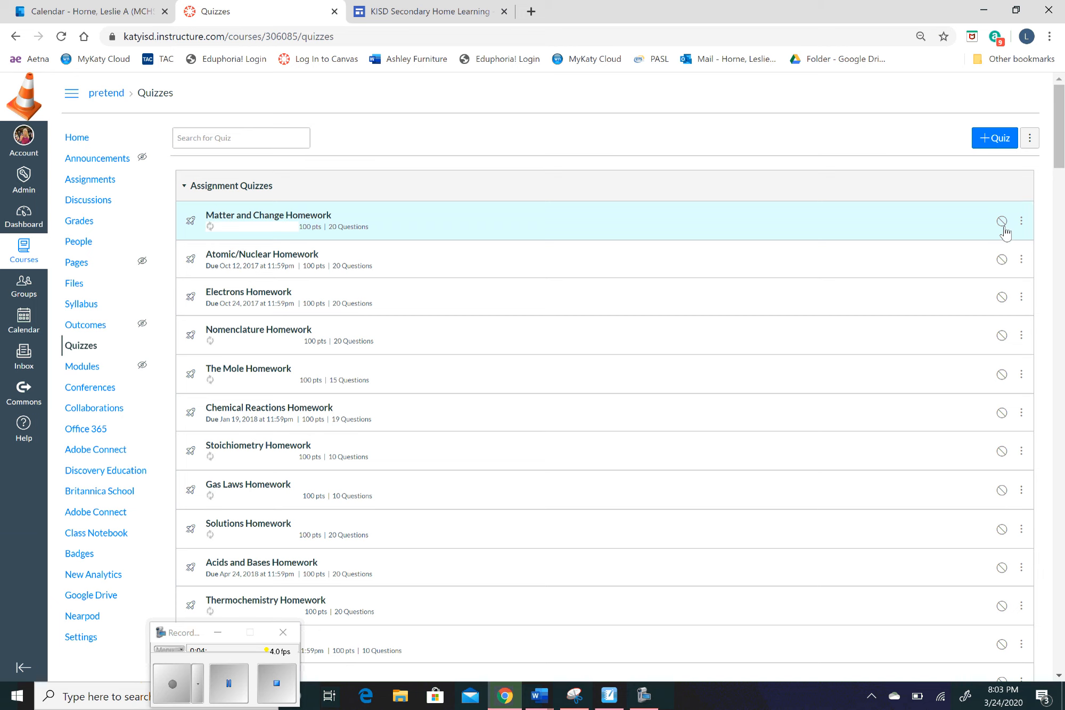
pyautogui.moveTo(1060, 118); pyautogui.dragTo(1064, 470)
pyautogui.moveTo(1064, 366)
pyautogui.mouseDown()
pyautogui.moveTo(1064, 232)
pyautogui.moveTo(1062, 376)
pyautogui.mouseUp()
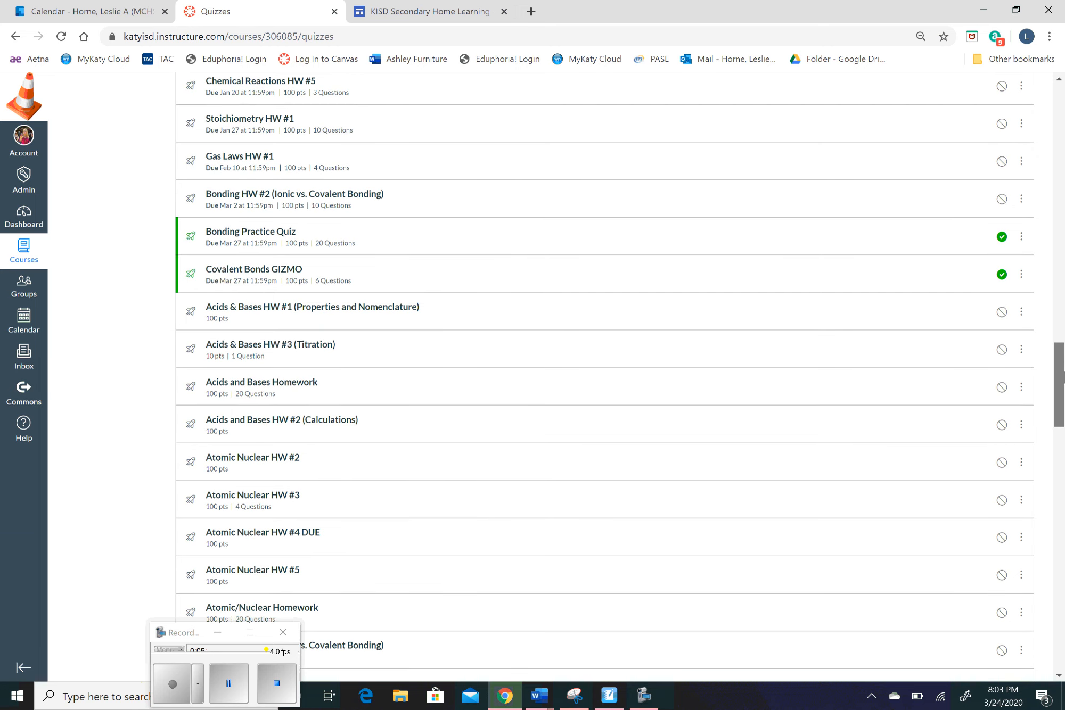
# Examine Bonding Practice Quiz's details, attempt options and due date in edit mode, then cancel editing and return to the course home page.
pyautogui.click(275, 232)
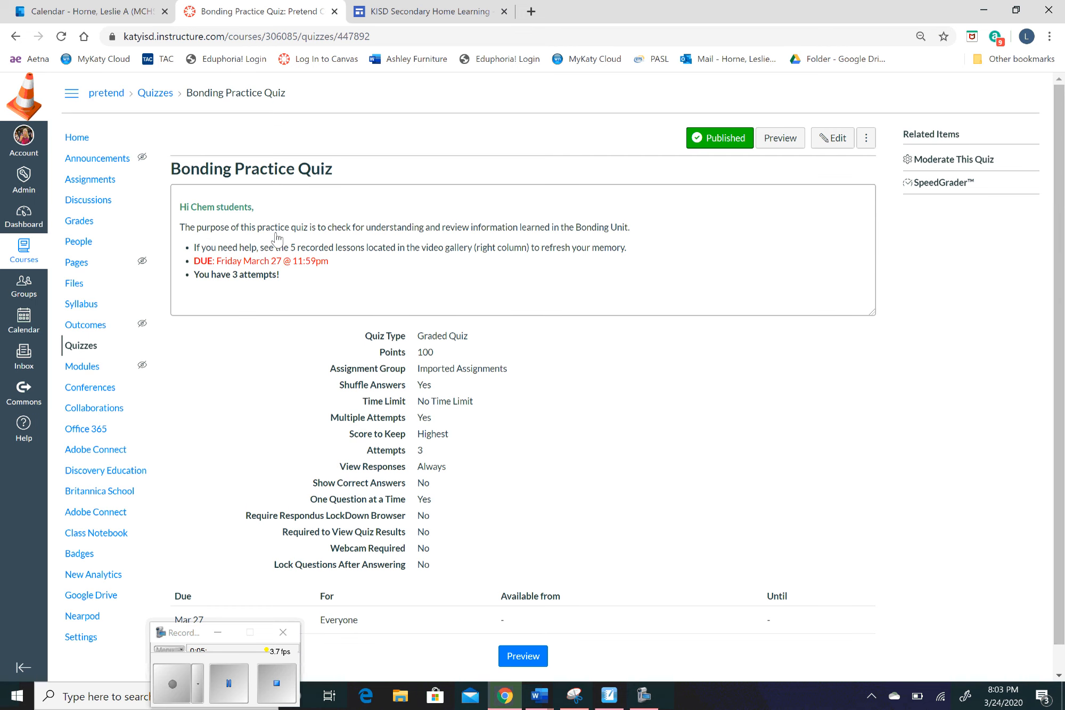
pyautogui.moveTo(1063, 225); pyautogui.dragTo(1062, 287)
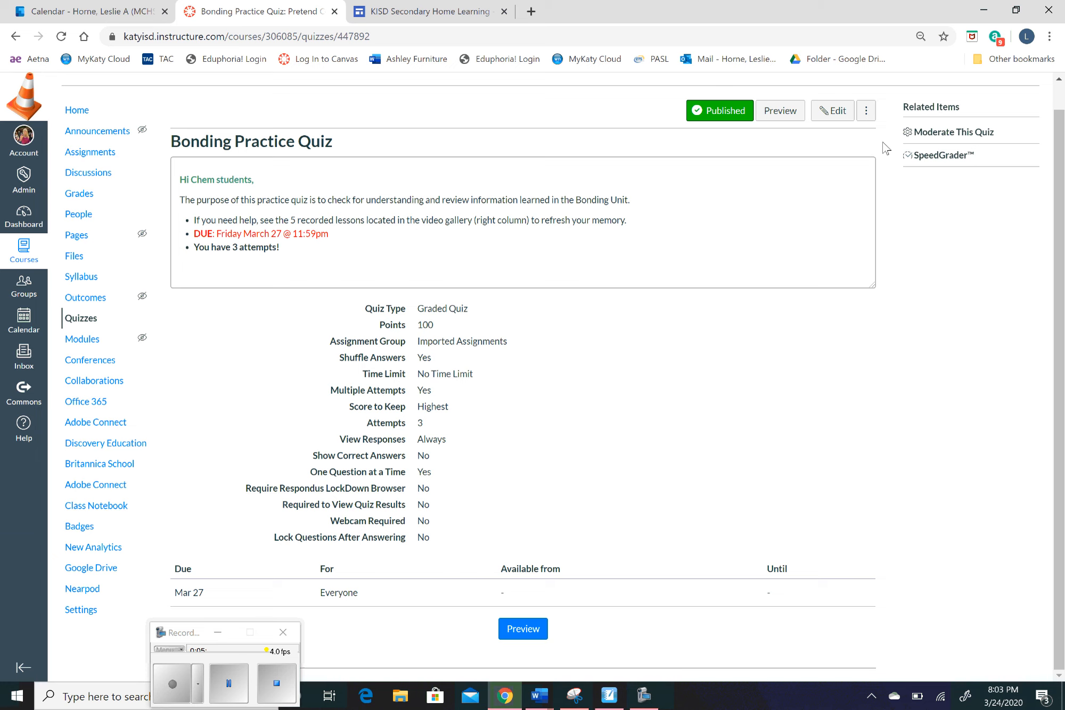
pyautogui.click(827, 123)
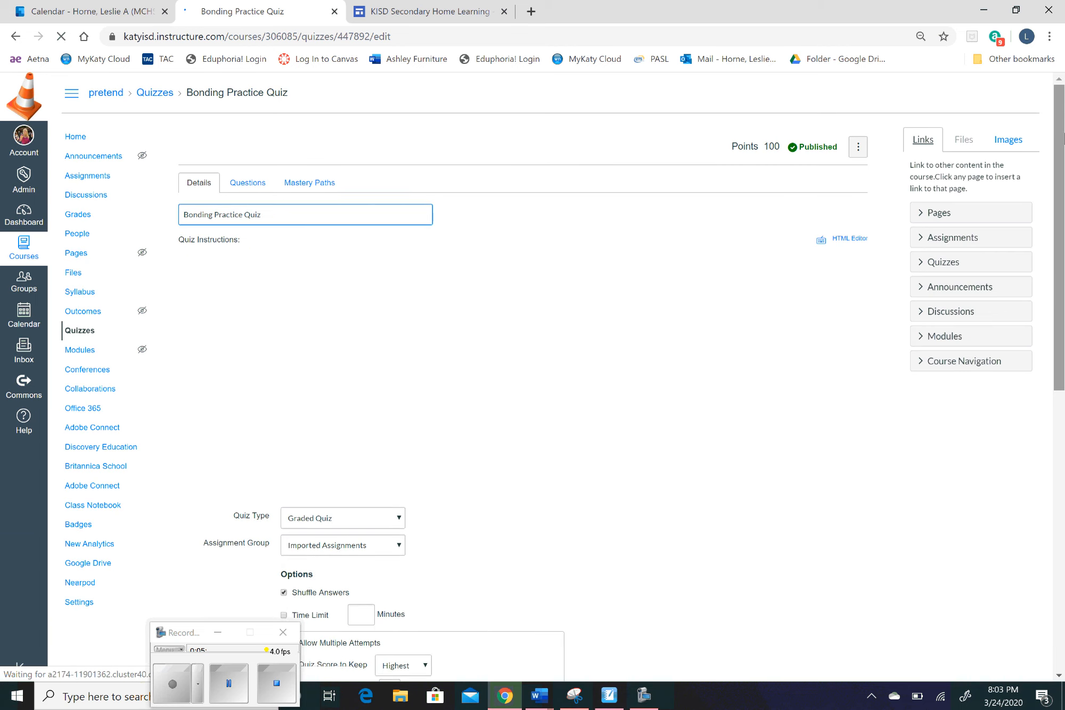
pyautogui.moveTo(1057, 116); pyautogui.dragTo(1063, 384)
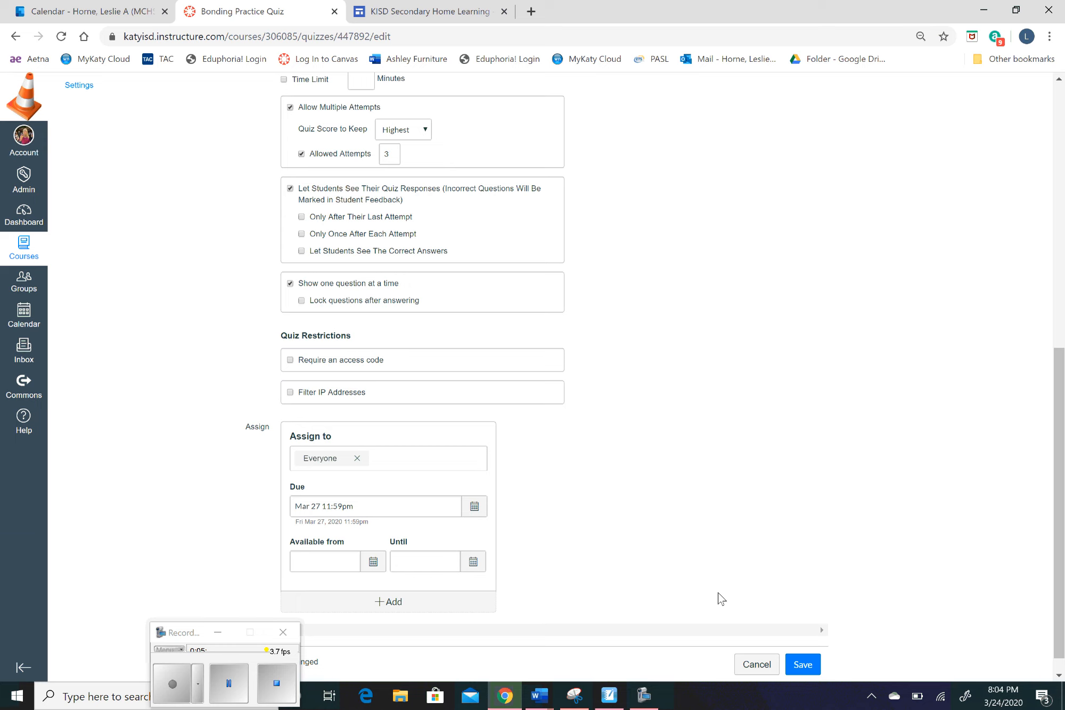
pyautogui.click(767, 670)
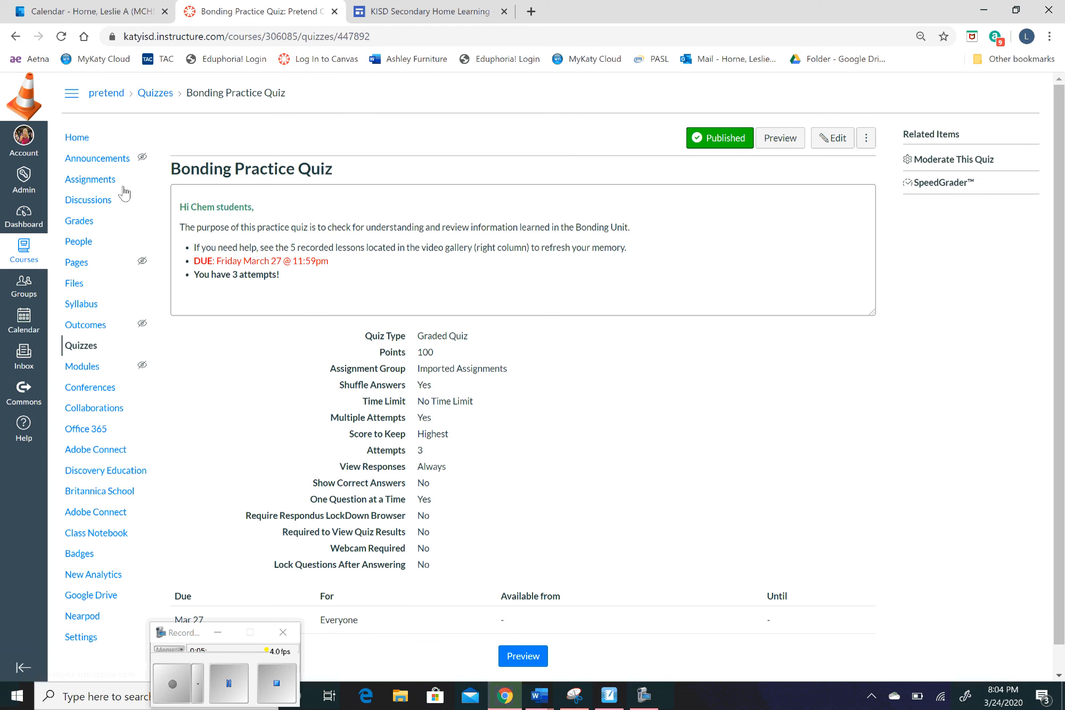
pyautogui.click(78, 141)
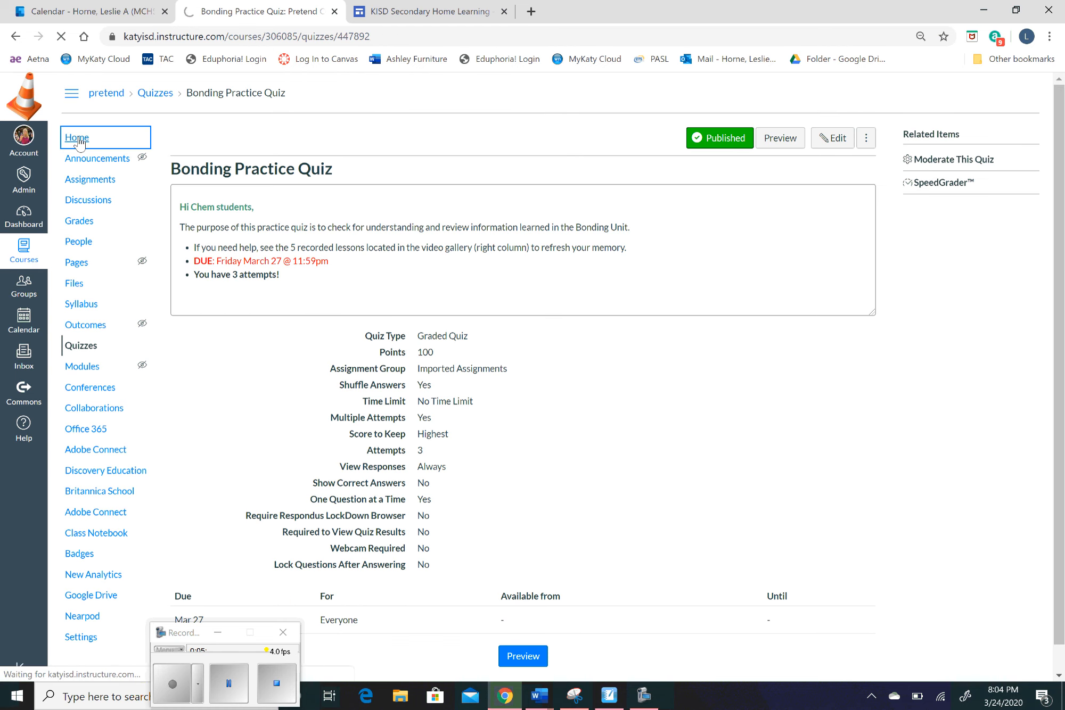